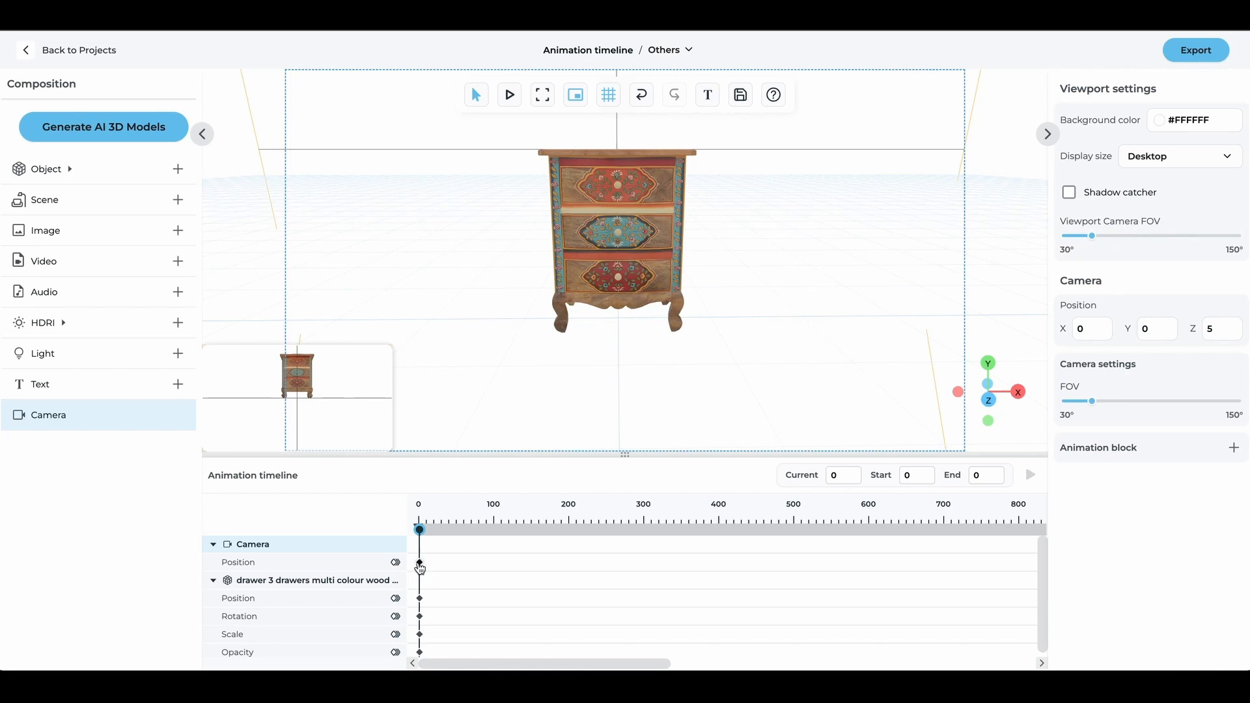
# View the coordinates stored in the camera's position keyframe at frame 0.
pyautogui.click(421, 564)
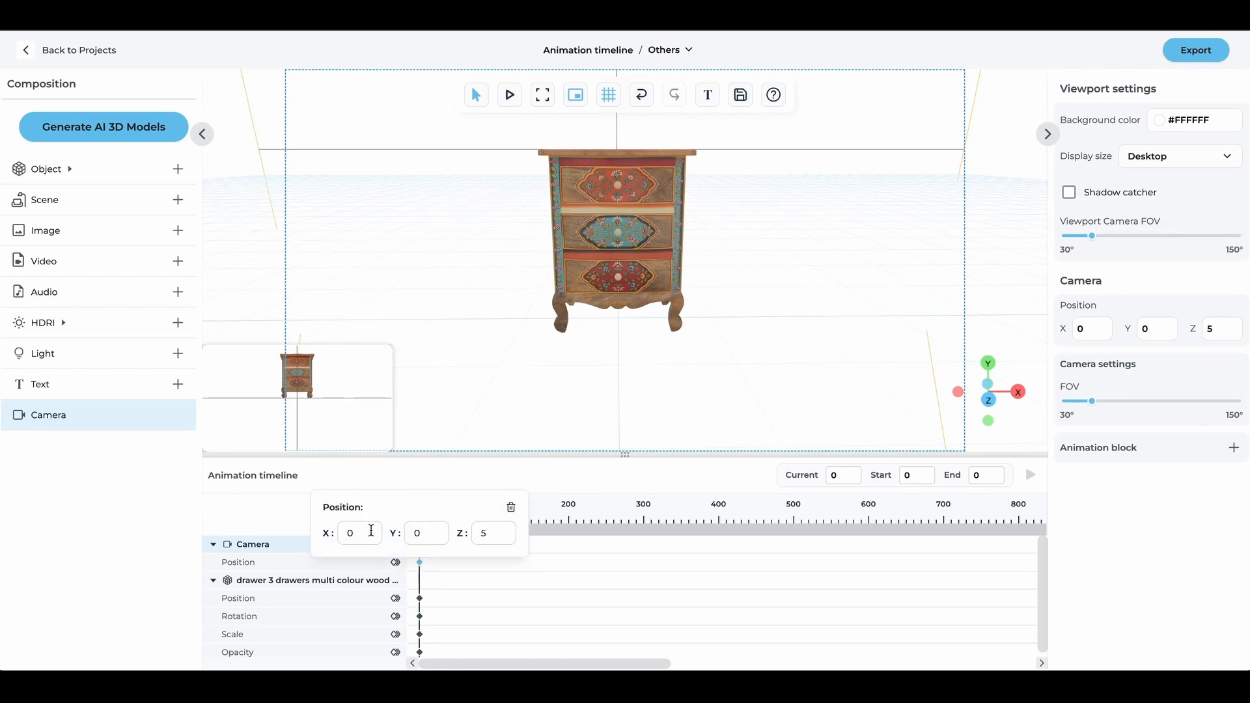
pyautogui.click(420, 564)
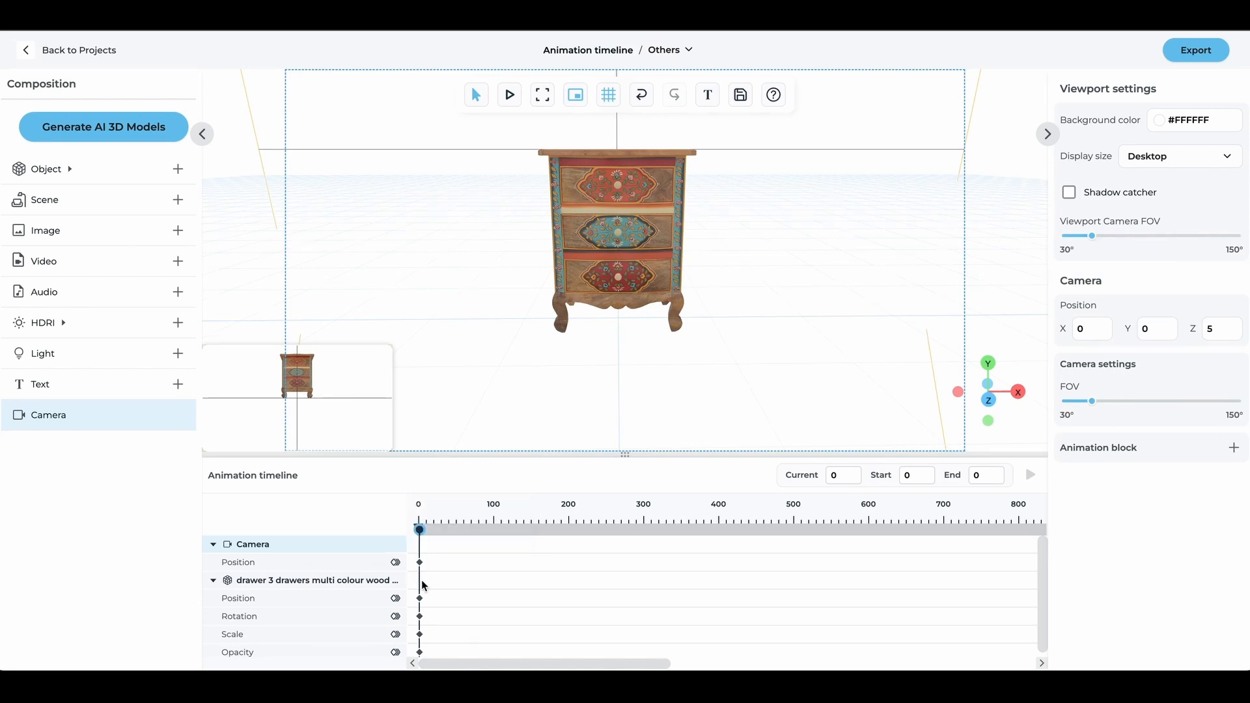
# Enable the close_with_90_120 and open_with_30_60 GLB animations on the three-drawer cabinet model.
pyautogui.scroll(-1, 331, 606)
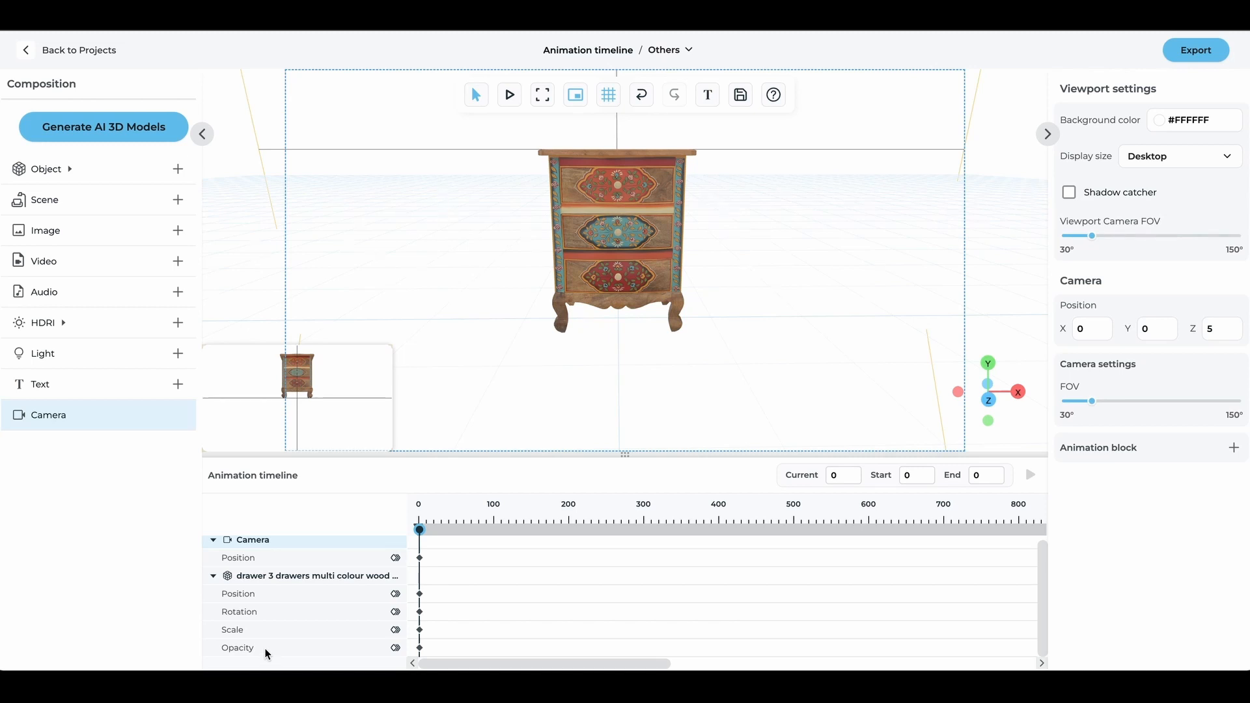
pyautogui.click(298, 586)
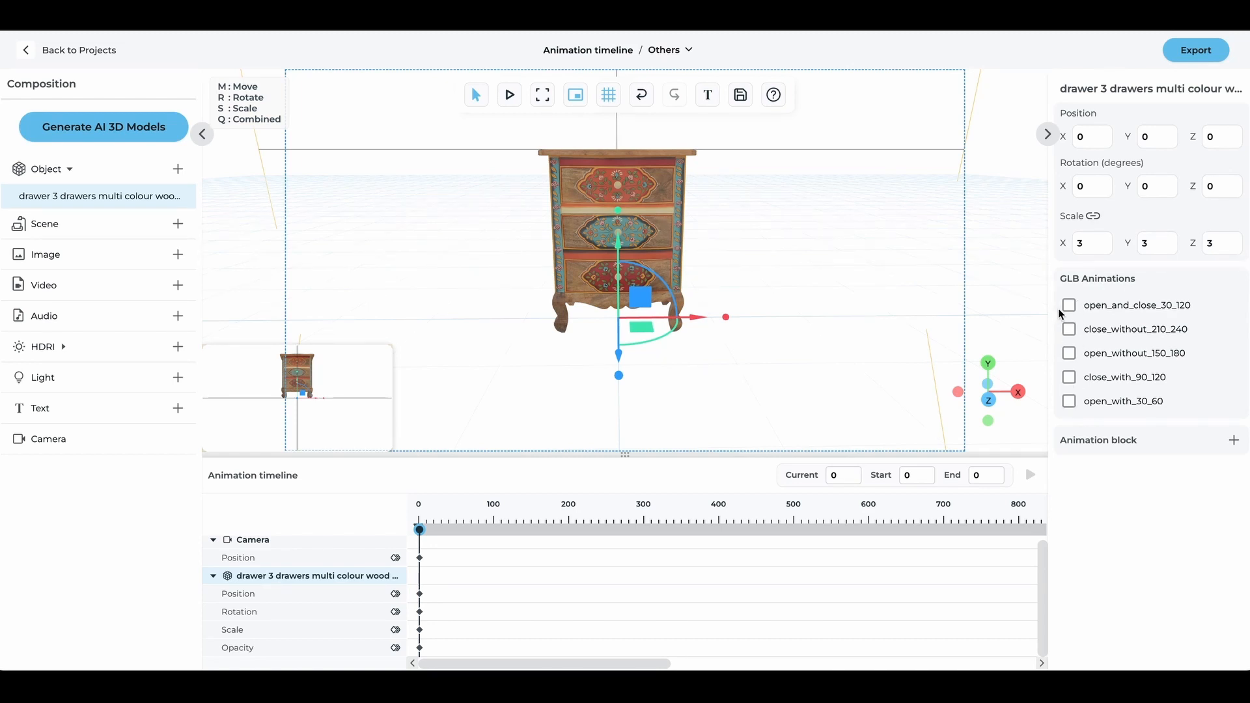
pyautogui.click(1069, 379)
pyautogui.click(1069, 401)
pyautogui.scroll(-2, 357, 564)
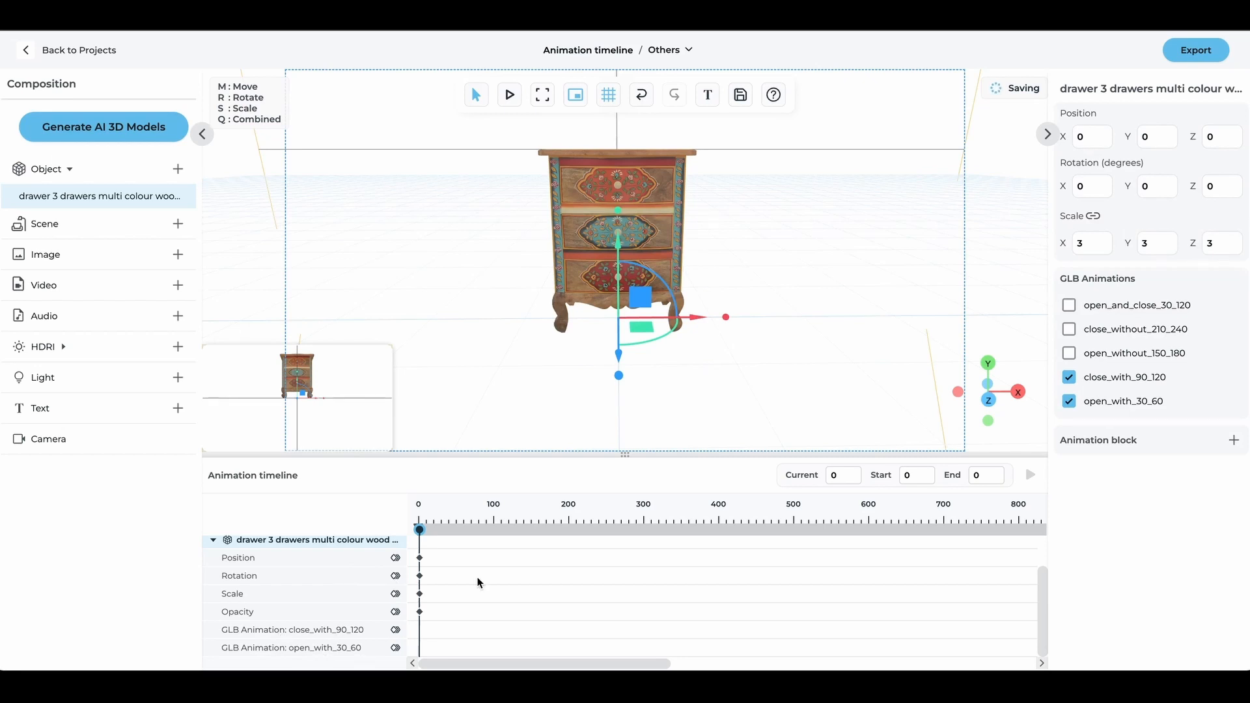
# Add a position keyframe for the cabinet at frame 100 and set its X position to 2.
pyautogui.scroll(1, 480, 582)
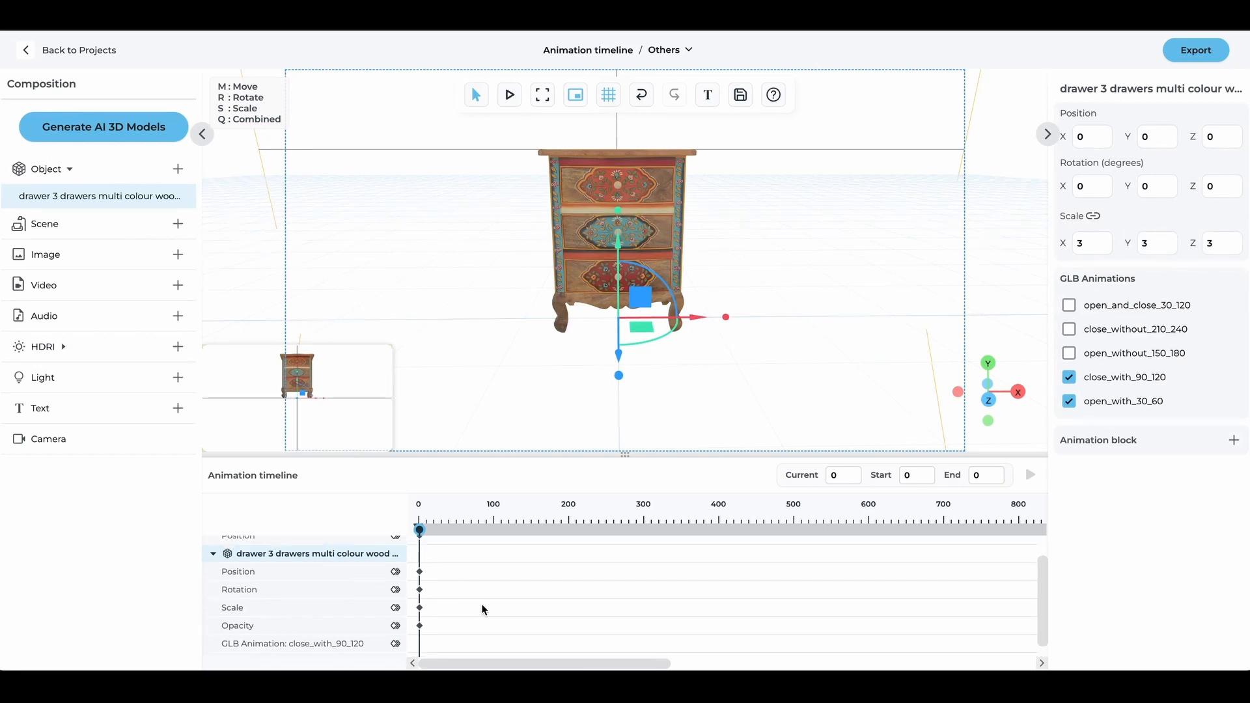
pyautogui.scroll(2, 482, 603)
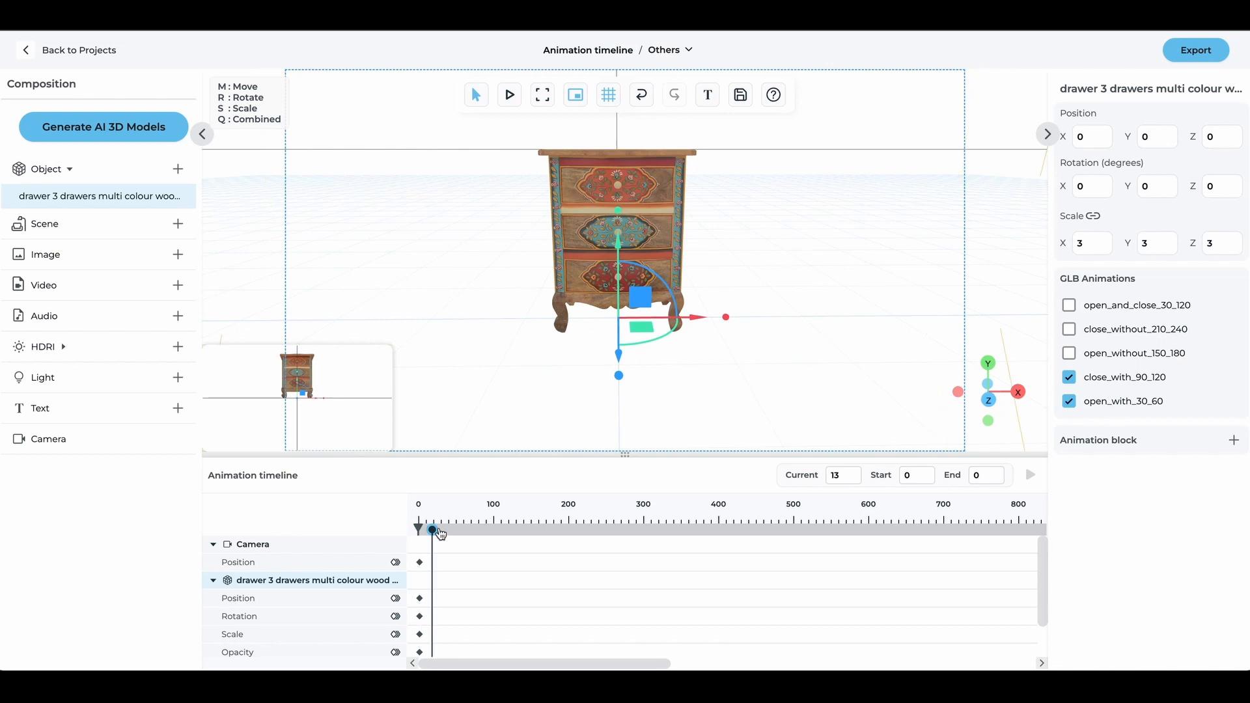
pyautogui.moveTo(420, 530); pyautogui.dragTo(495, 527)
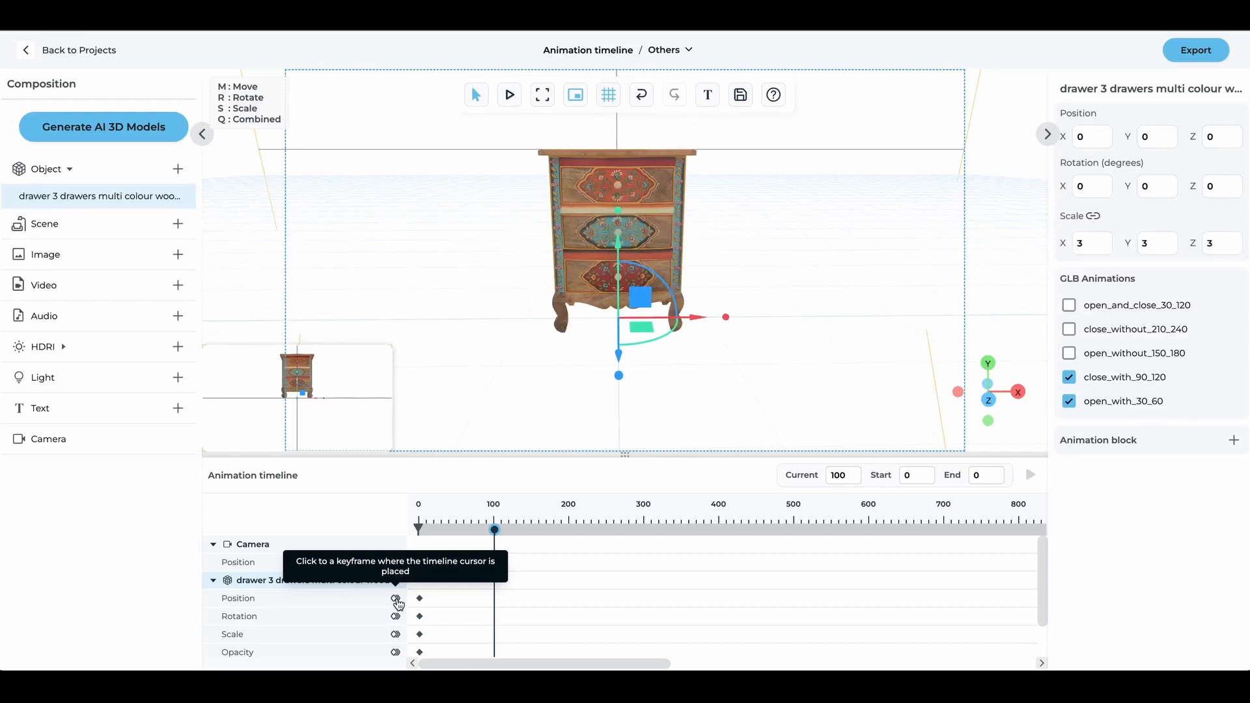
pyautogui.click(396, 599)
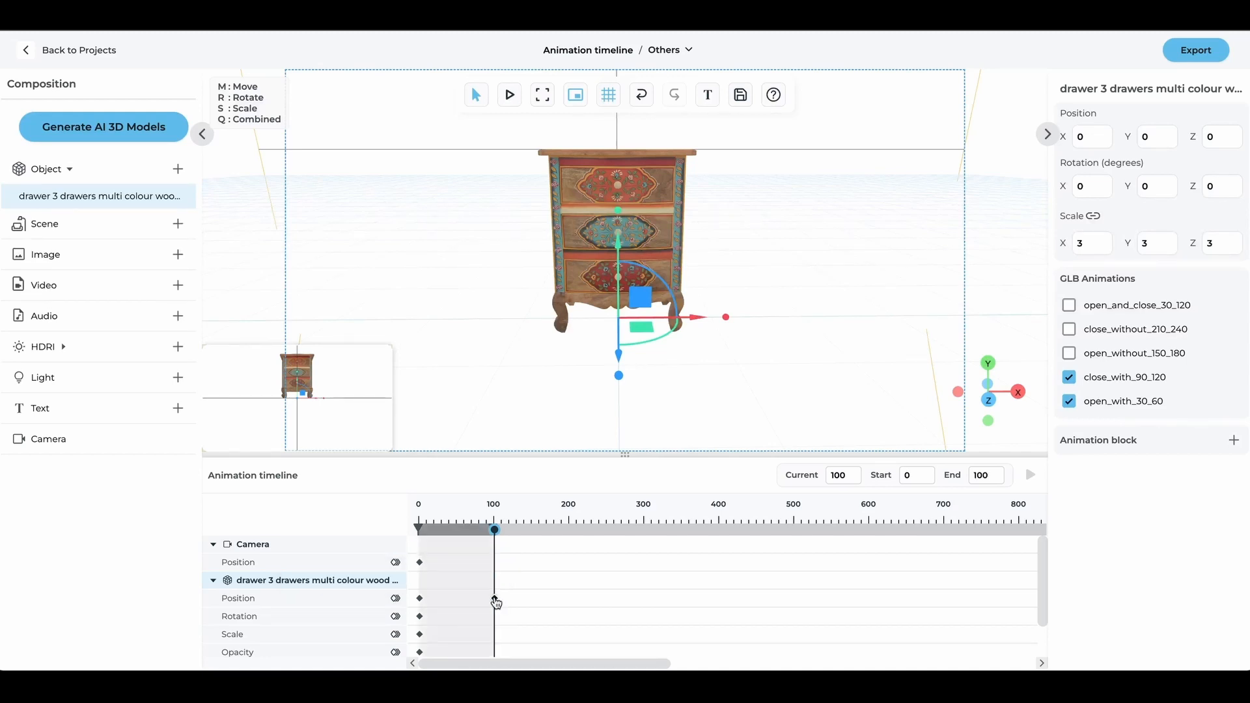
pyautogui.click(495, 599)
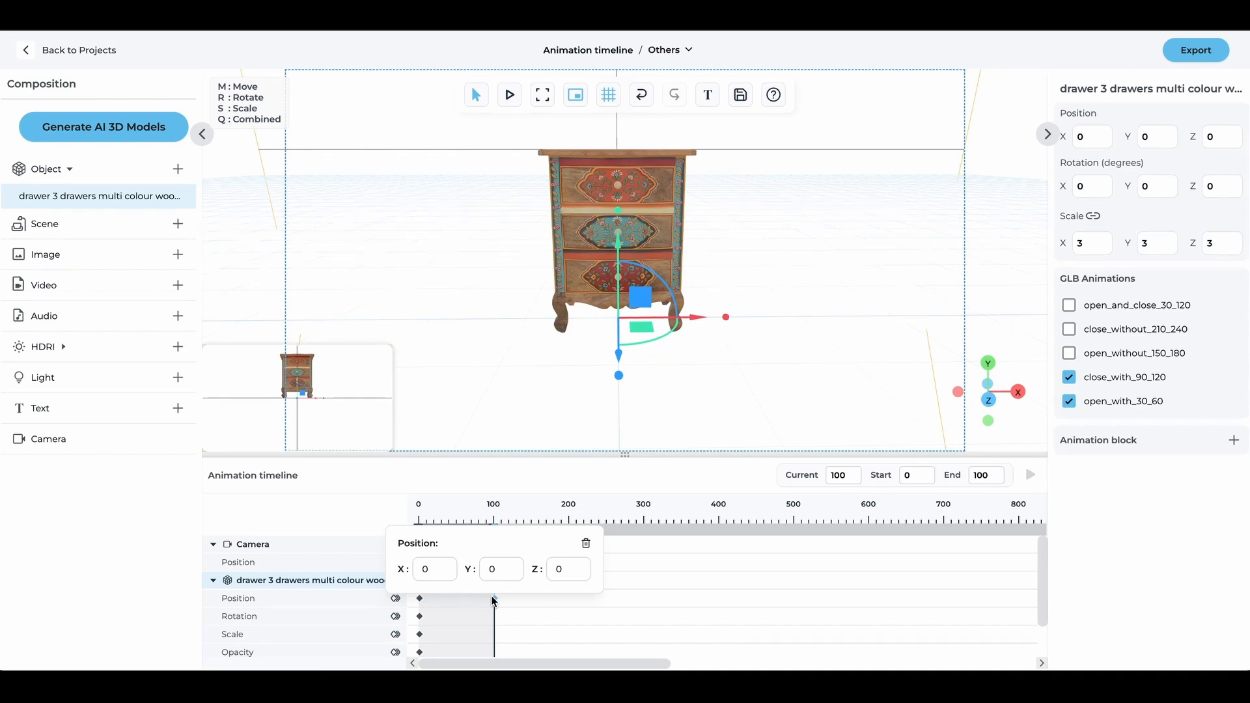
pyautogui.click(416, 567)
pyautogui.write('2')
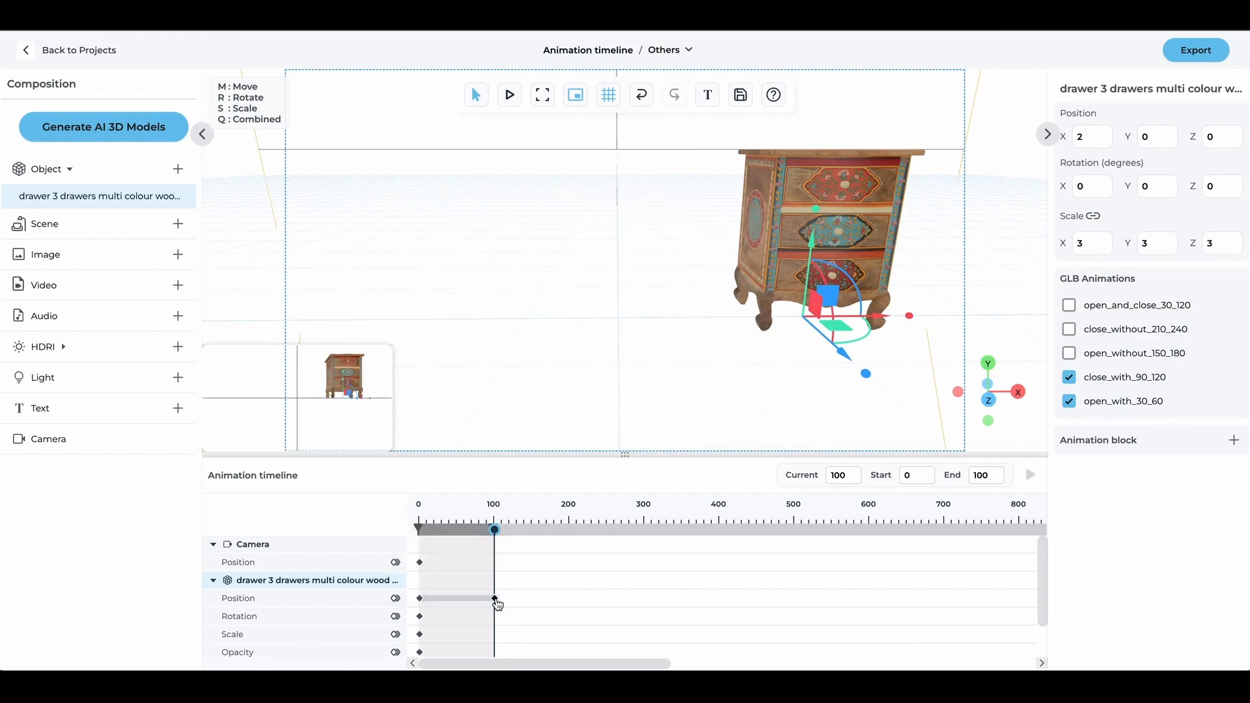
# Copy the cabinet's position keyframe from frame 100 and paste it at frame 200.
pyautogui.rightClick(496, 602)
pyautogui.click(509, 607)
pyautogui.moveTo(496, 530); pyautogui.dragTo(570, 531)
pyautogui.rightClick(568, 599)
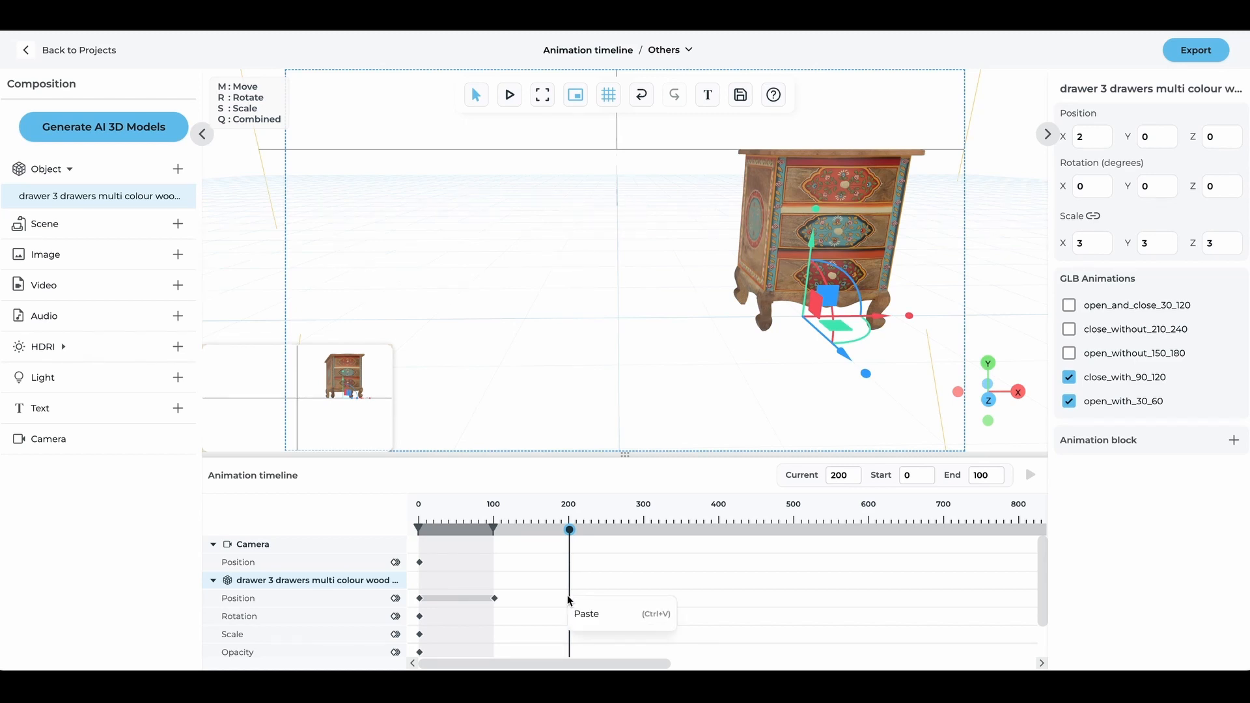
pyautogui.click(586, 614)
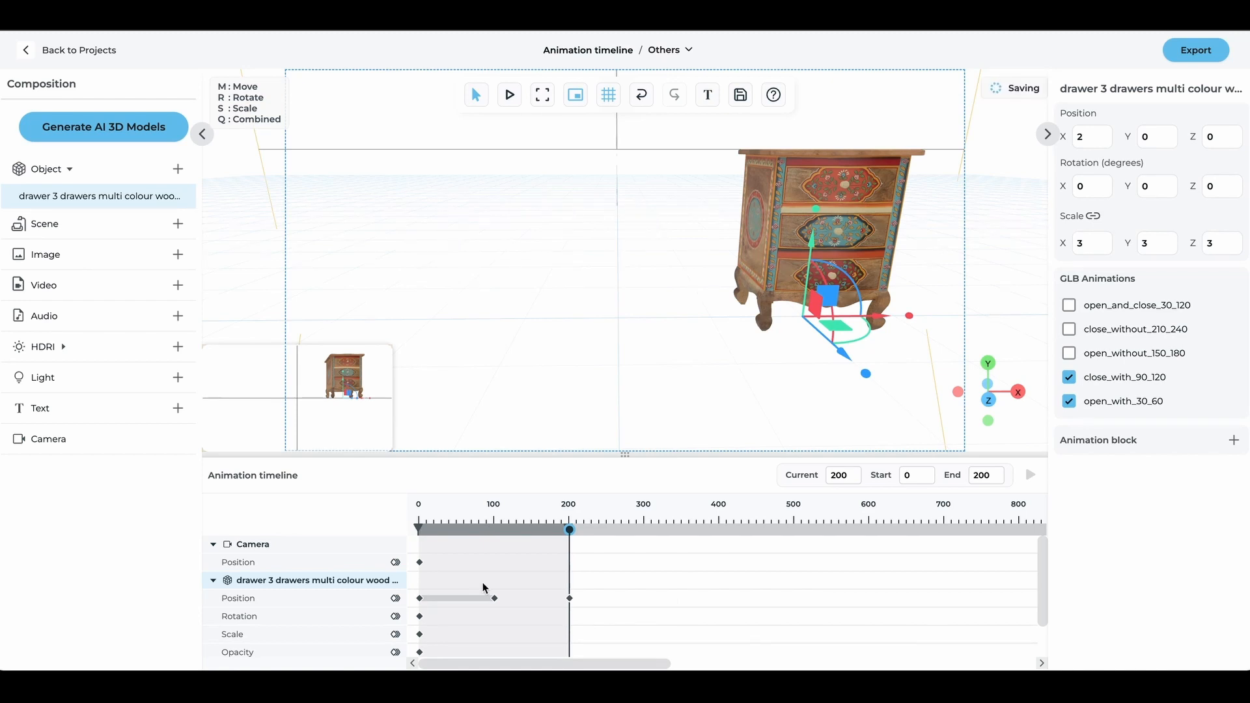
# Delete the cabinet's pasted position keyframe near frame 200.
pyautogui.moveTo(483, 582); pyautogui.dragTo(574, 604)
pyautogui.rightClick(573, 598)
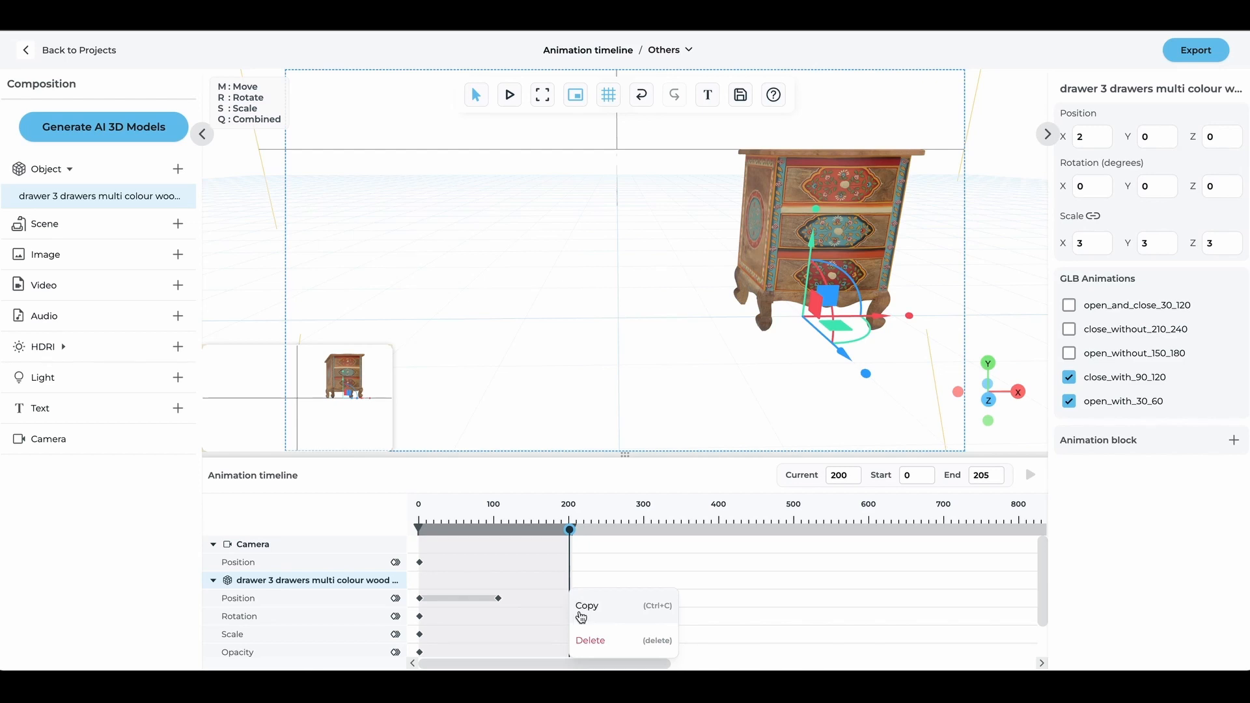
pyautogui.click(589, 640)
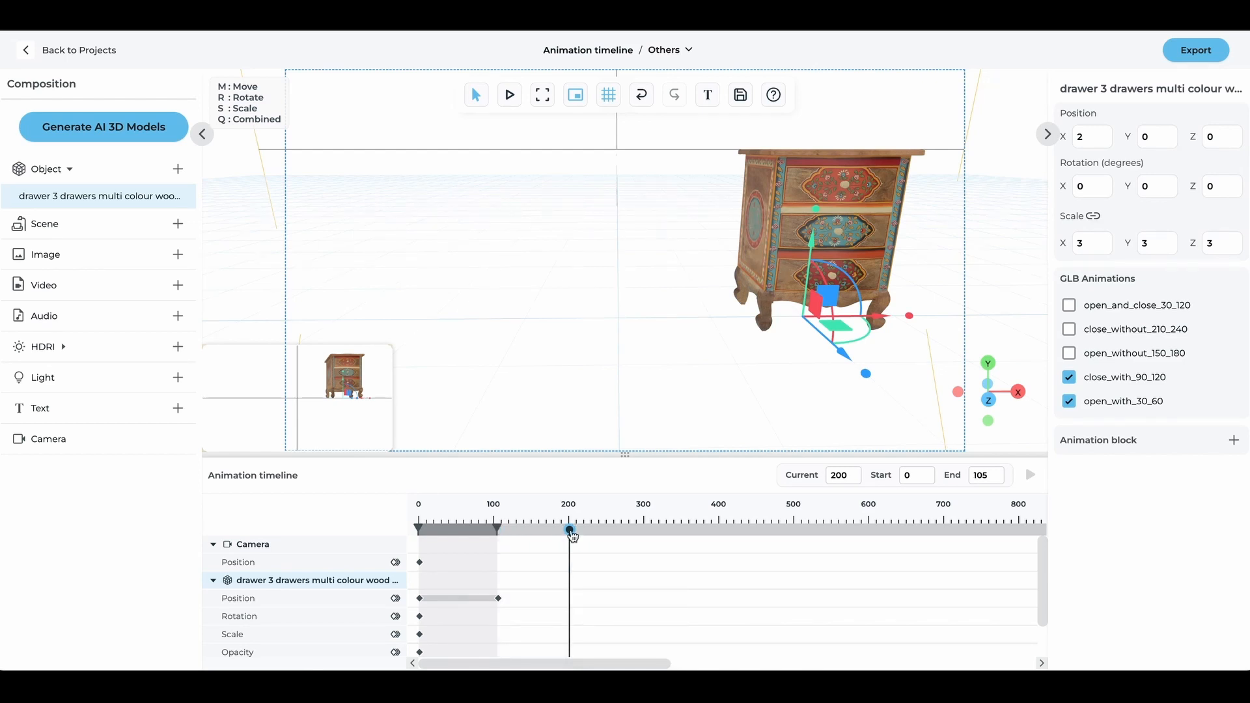
# Move the cabinet's second position keyframe to frame 195, with the playhead placed at frame 40.
pyautogui.moveTo(571, 533); pyautogui.dragTo(449, 531)
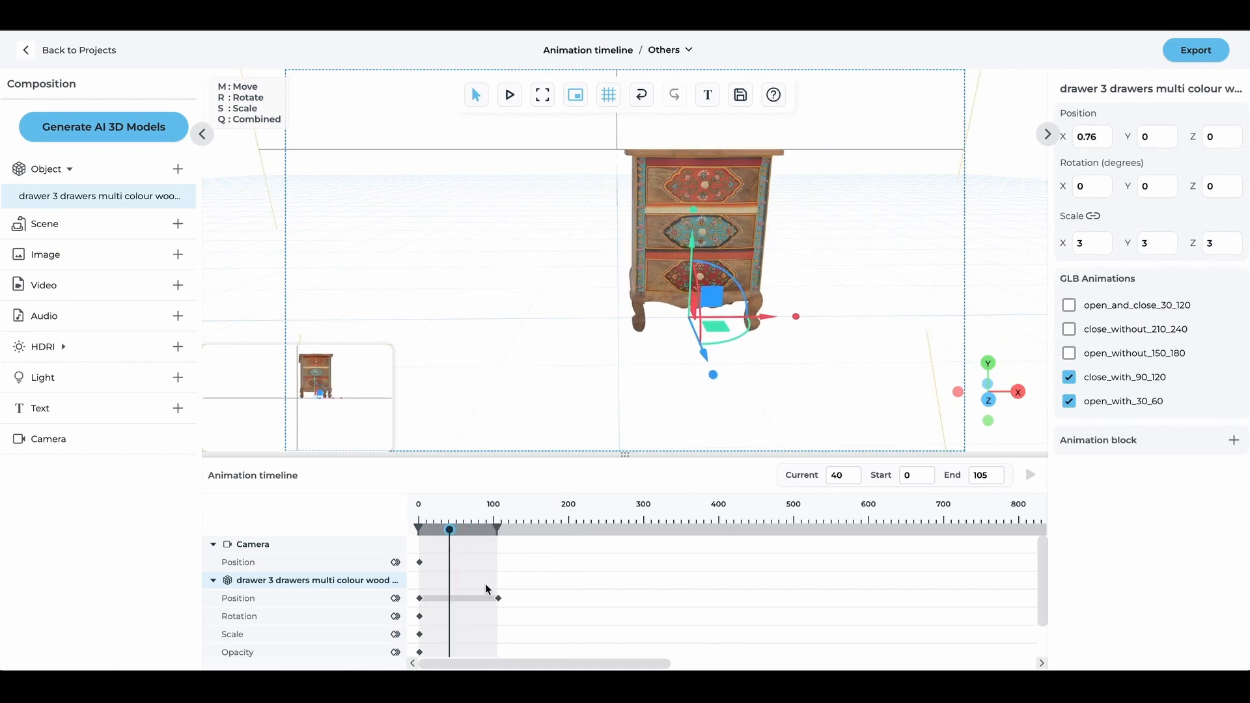
pyautogui.moveTo(498, 599); pyautogui.dragTo(566, 599)
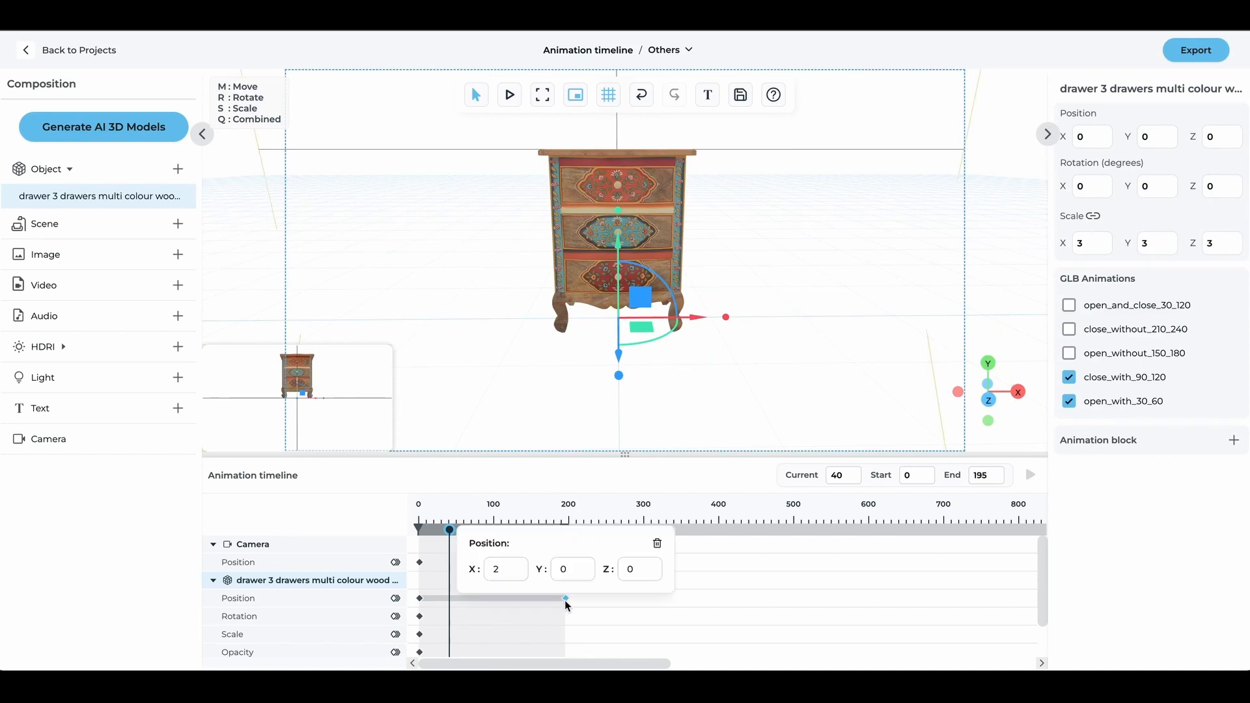
pyautogui.click(558, 619)
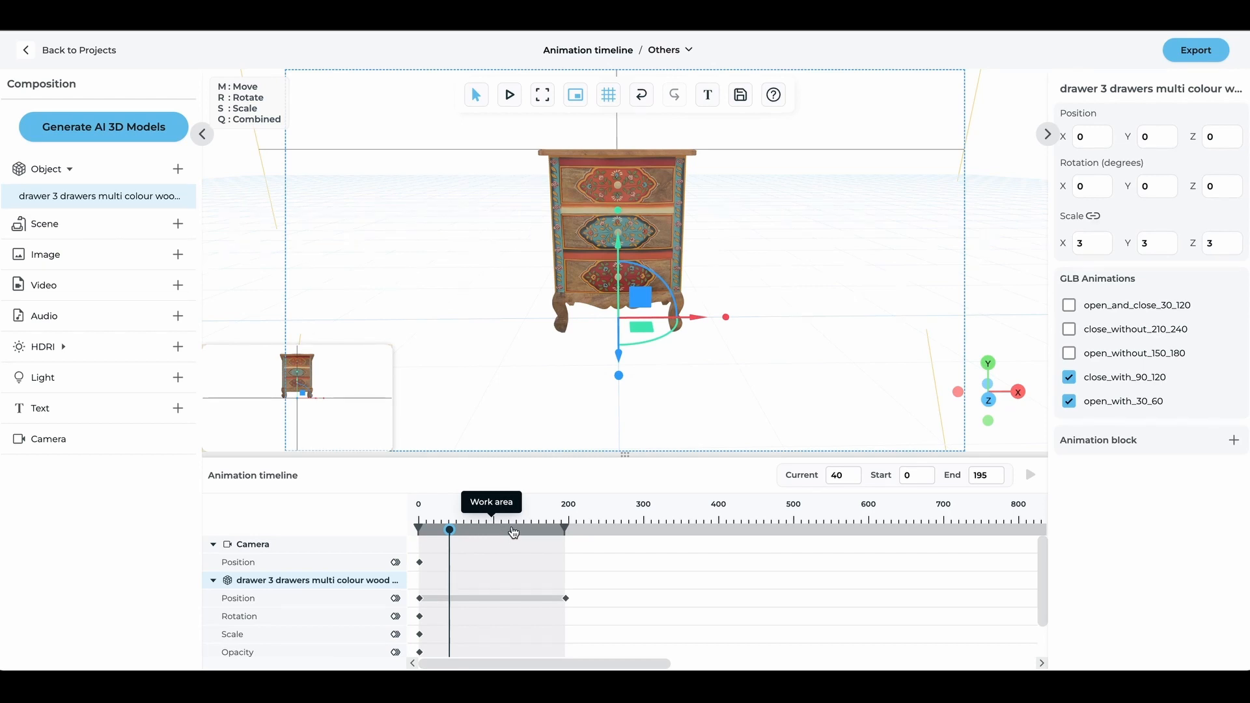
# Set the work area's end to frame 196 and move the playhead to about frame 71.
pyautogui.moveTo(565, 530)
pyautogui.mouseDown()
pyautogui.moveTo(549, 530)
pyautogui.moveTo(568, 531)
pyautogui.mouseUp()
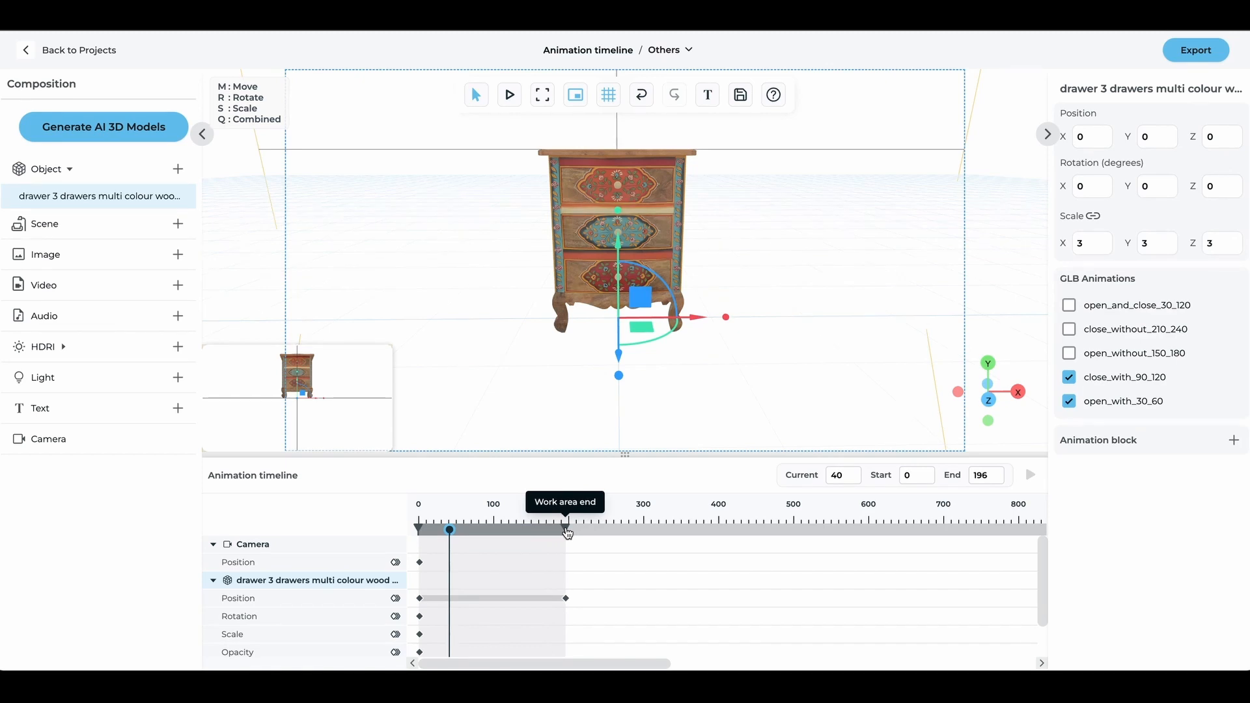
pyautogui.click(473, 529)
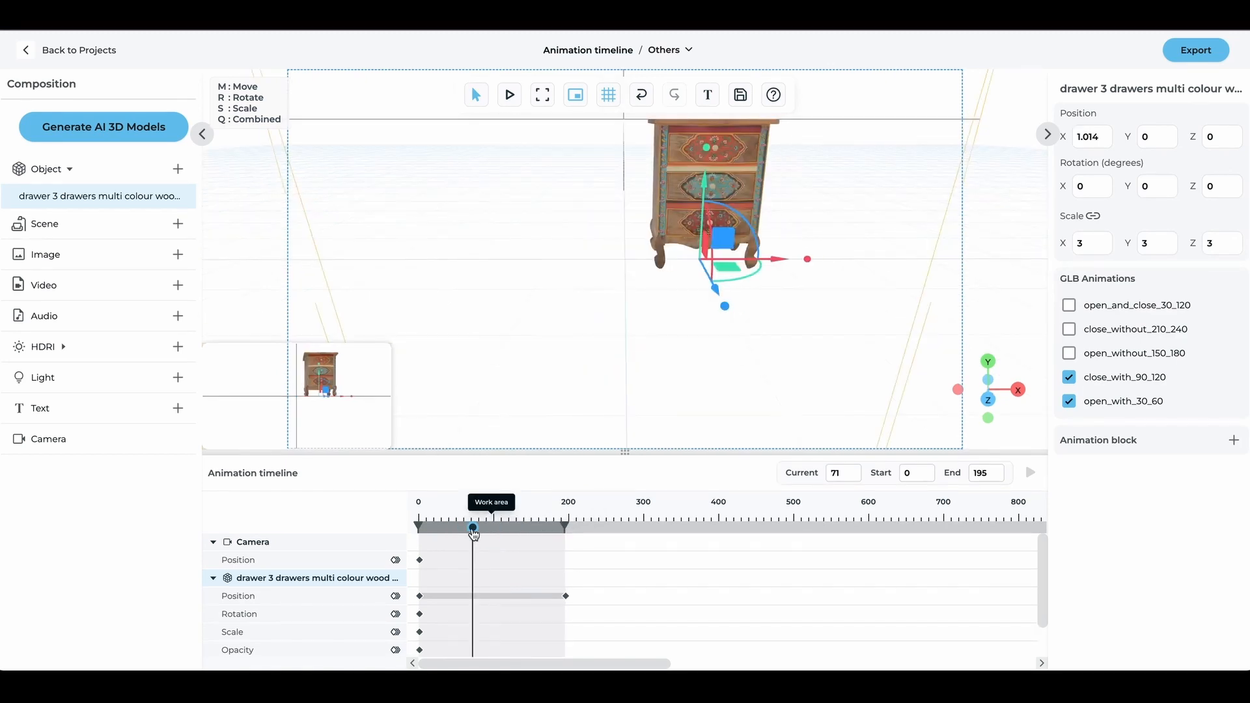
pyautogui.moveTo(474, 531)
pyautogui.mouseDown()
pyautogui.moveTo(528, 534)
pyautogui.moveTo(473, 531)
pyautogui.mouseUp()
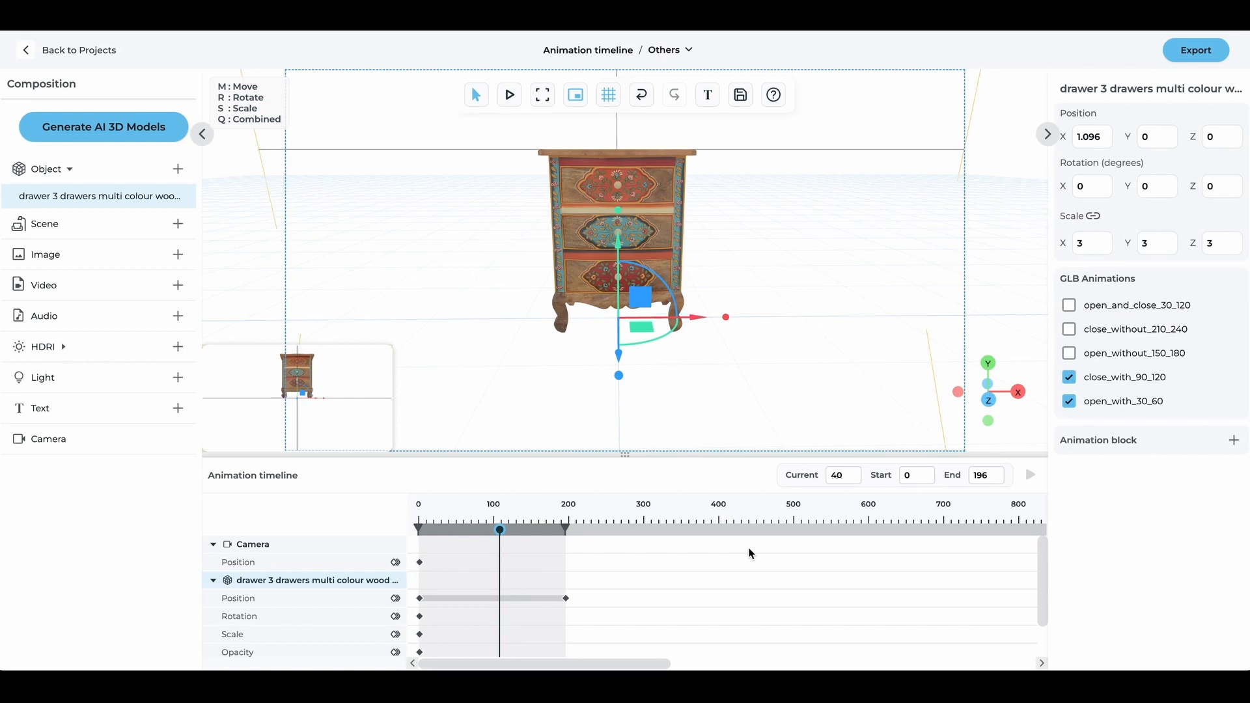
# Set the timeline's current frame to 40.
pyautogui.click(844, 476)
pyautogui.doubleClick(843, 476)
pyautogui.click(835, 477)
pyautogui.press('Return')
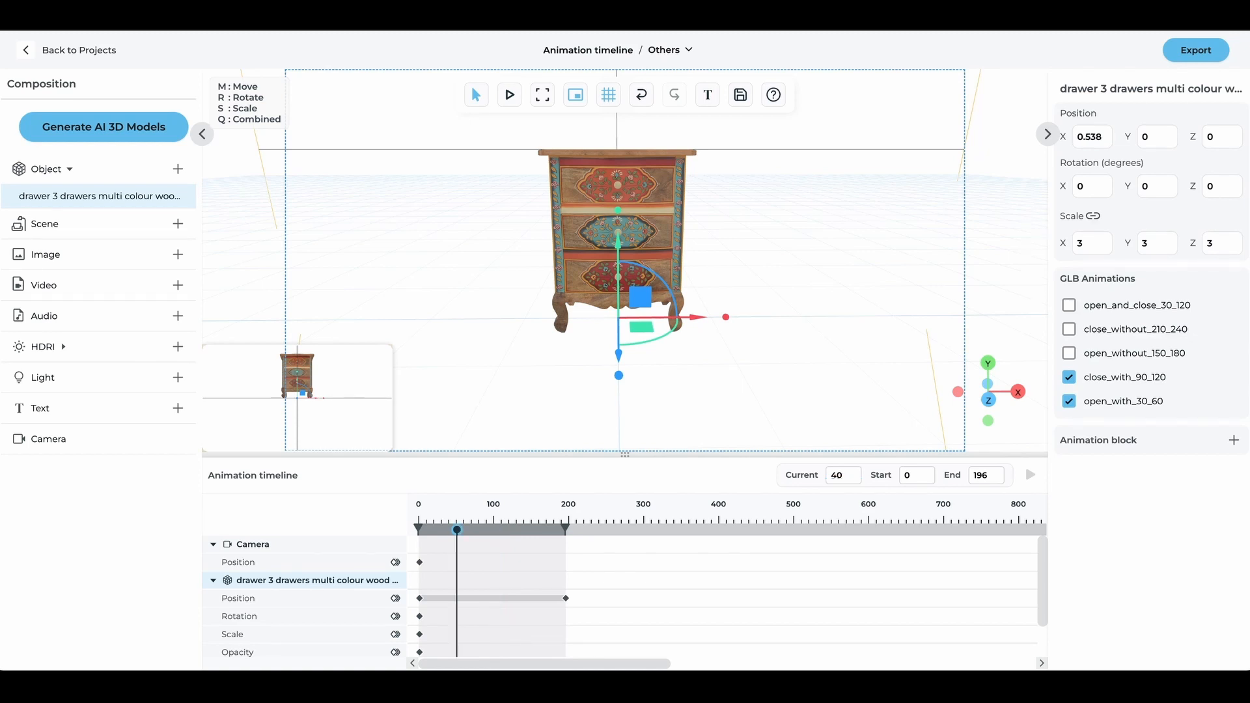